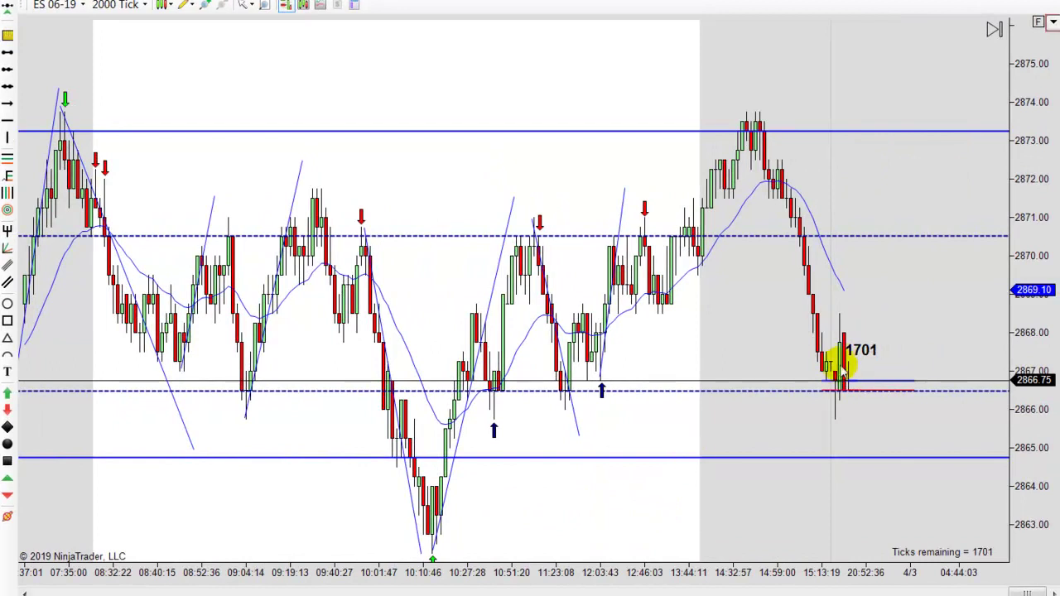
- Examine the ES 06-19 chart's price action from the previous afternoon and overnight session through the 4/2 trading day
scroll(669, 515, "up", 5)
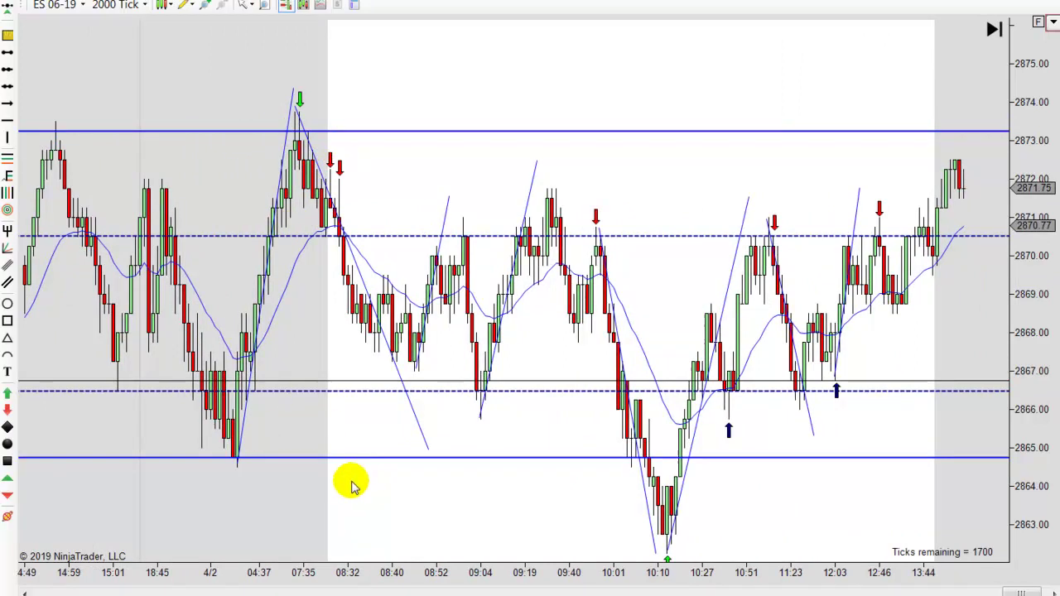
scroll(580, 502, "up", 5)
scroll(698, 508, "up", 2)
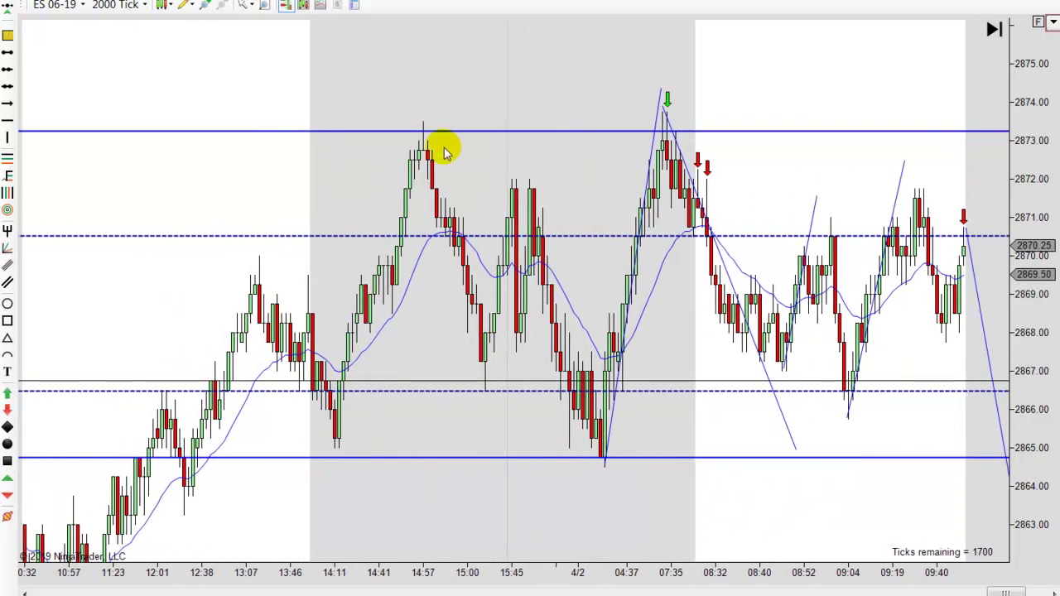
left_click_drag(331, 497, 921, 488)
scroll(749, 501, "up", 2)
left_click_drag(359, 516, 253, 513)
left_click_drag(953, 492, 331, 532)
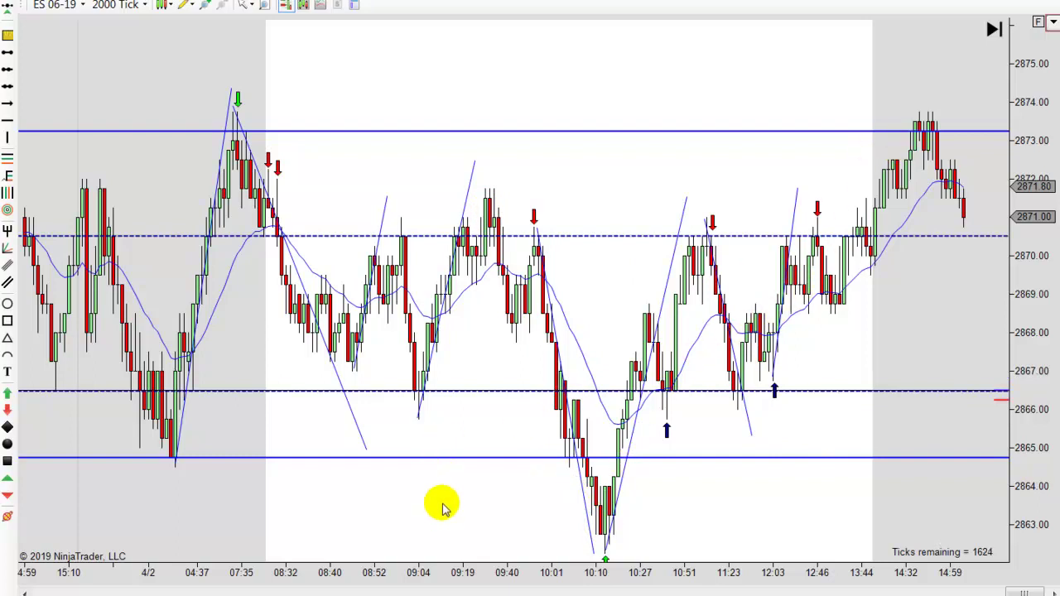
- Return the price axis from fixed to automatic scaling and inspect the overnight low-to-high swing before the session open
left_click(1036, 30)
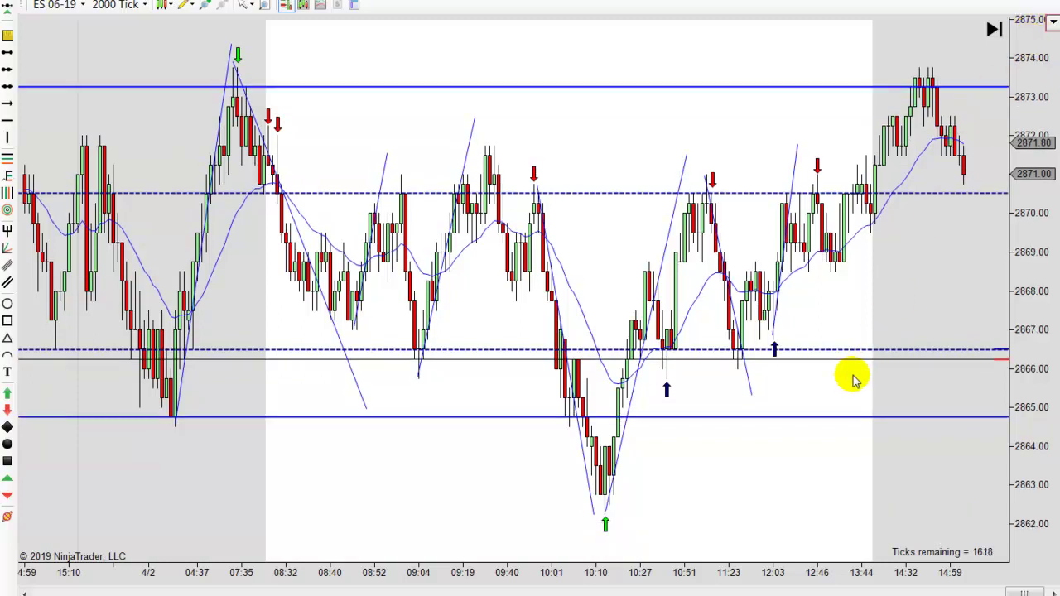
scroll(816, 474, "up", 3)
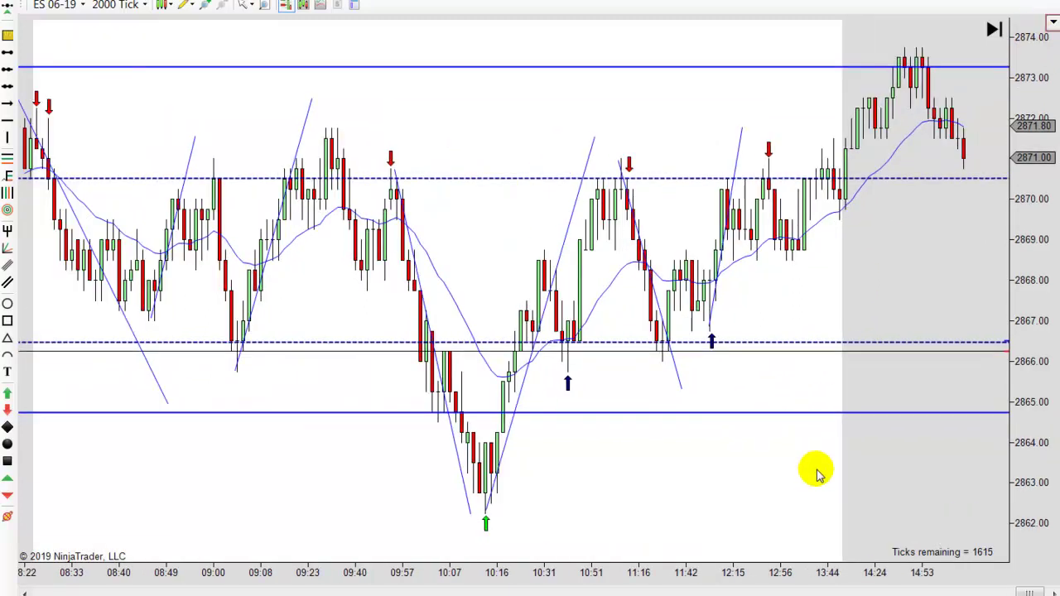
left_click_drag(298, 518, 816, 547)
scroll(815, 547, "up", 3)
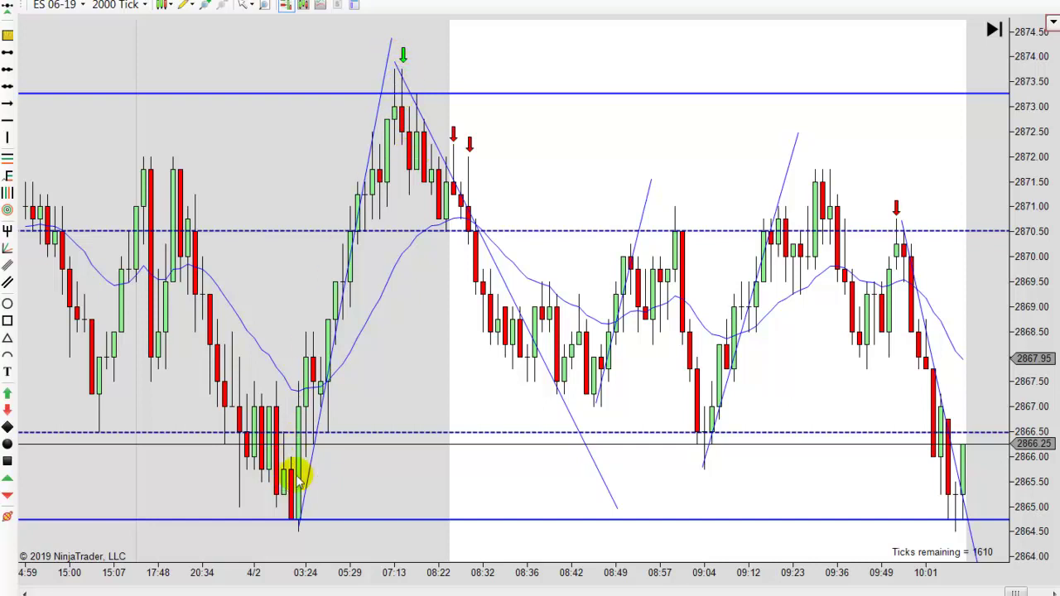
left_click_drag(399, 491, 520, 438)
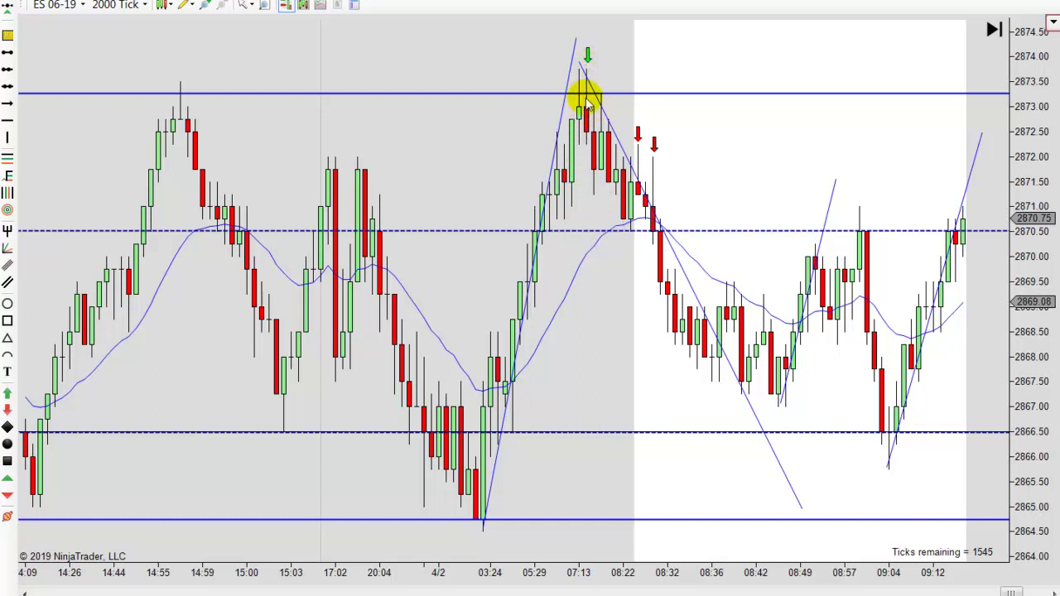
left_click_drag(740, 142, 619, 172)
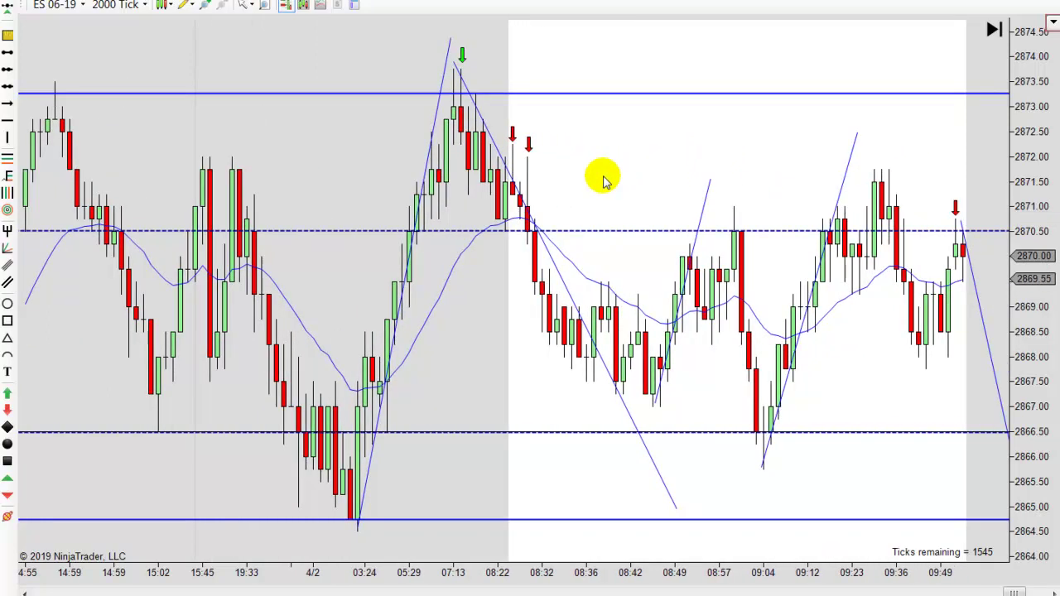
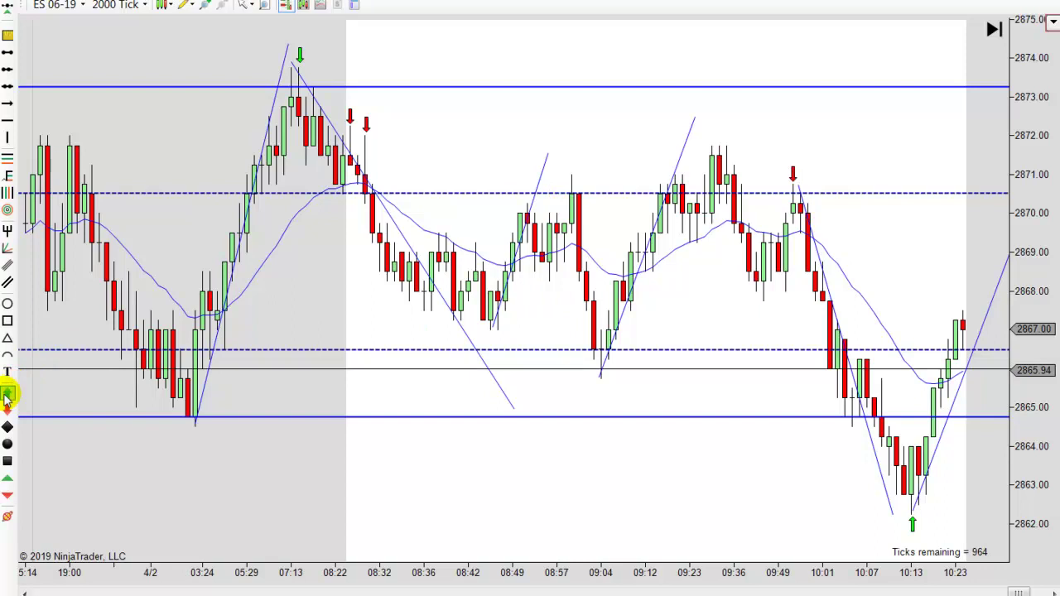
- Mark the pullback lows near 08:57, 09:14 and 09:50 with green up arrows placed below the candles
left_click(553, 291)
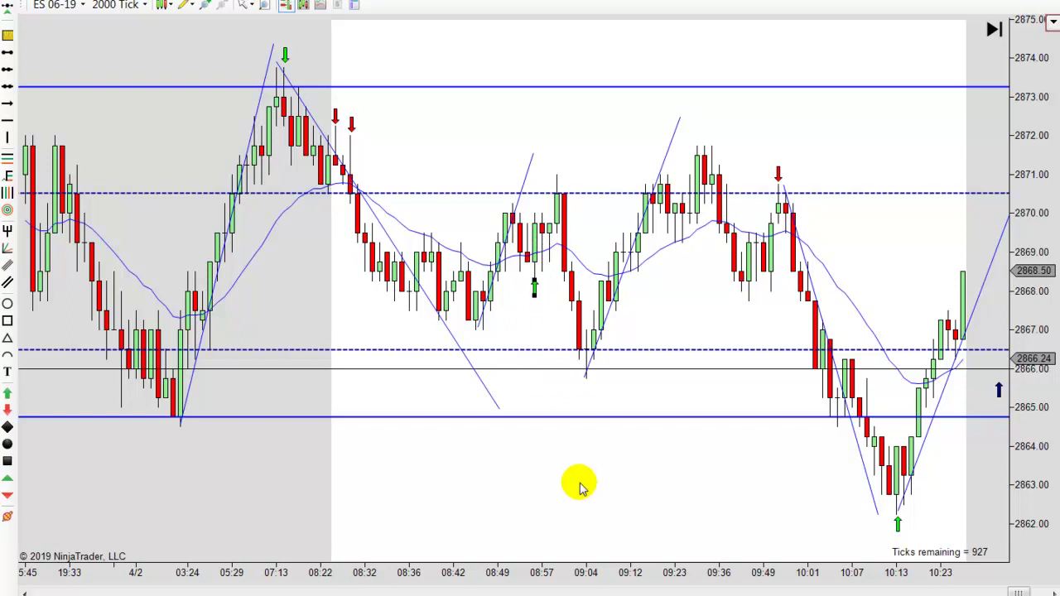
scroll(559, 493, "down", 1)
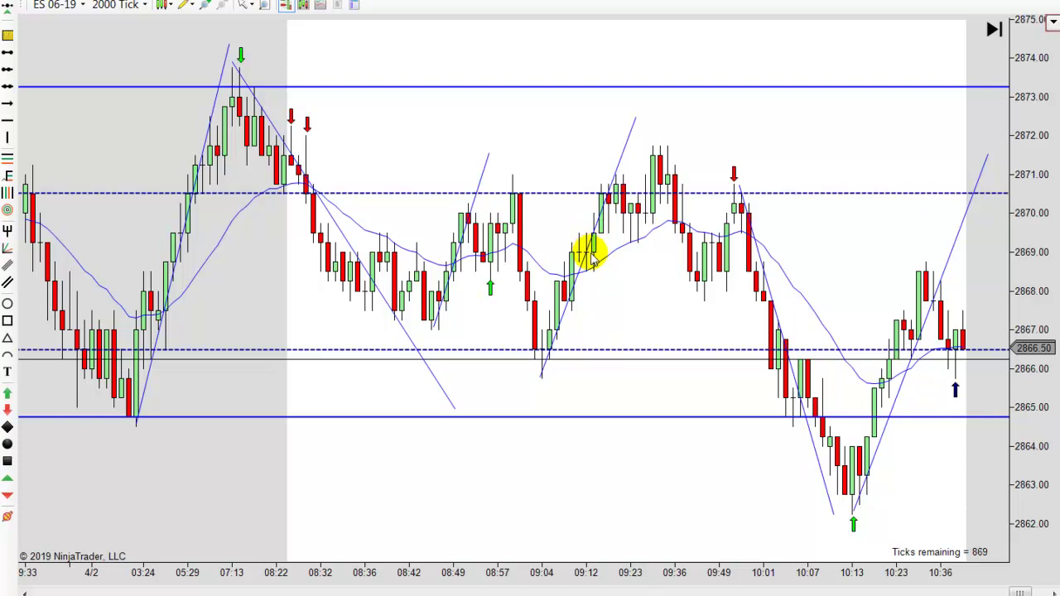
left_click(8, 392)
left_click(596, 283)
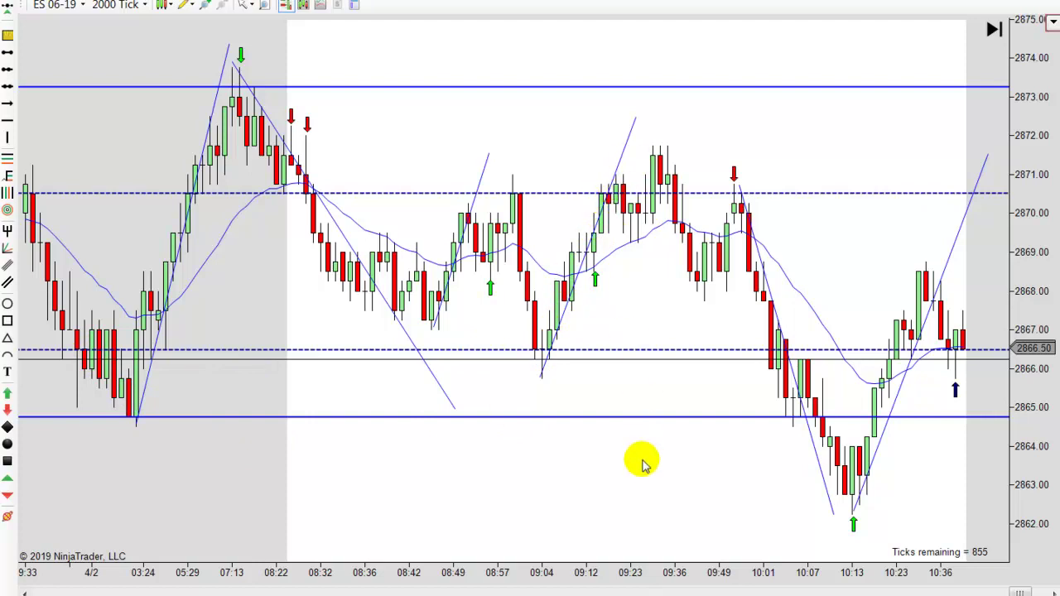
left_click_drag(596, 473, 518, 372)
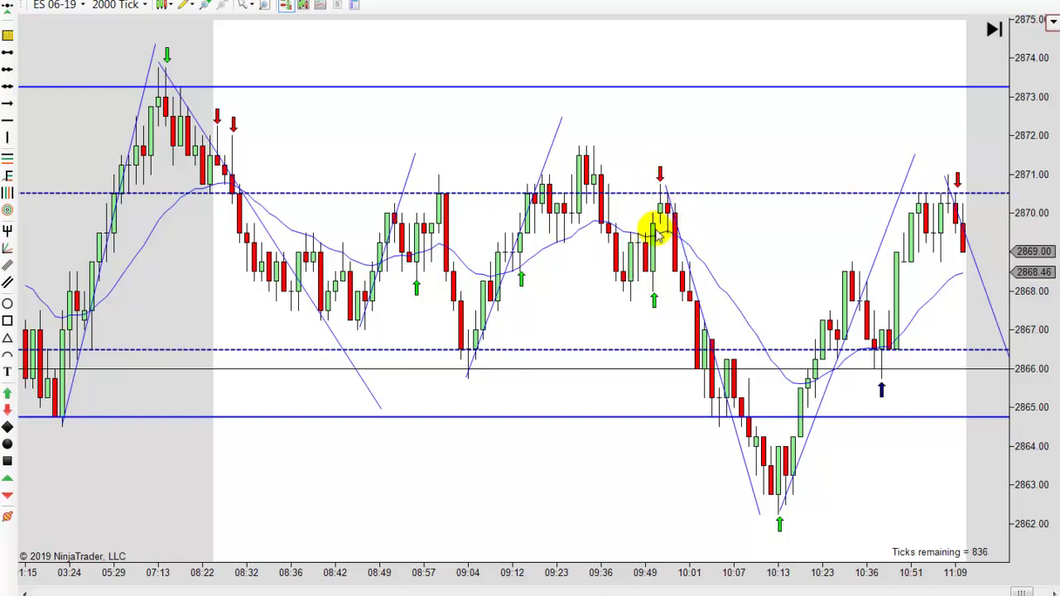
- Try a trend line from the swing high near 2871.75 down to the swing low near 2867.75 before 09:49
left_click(578, 148)
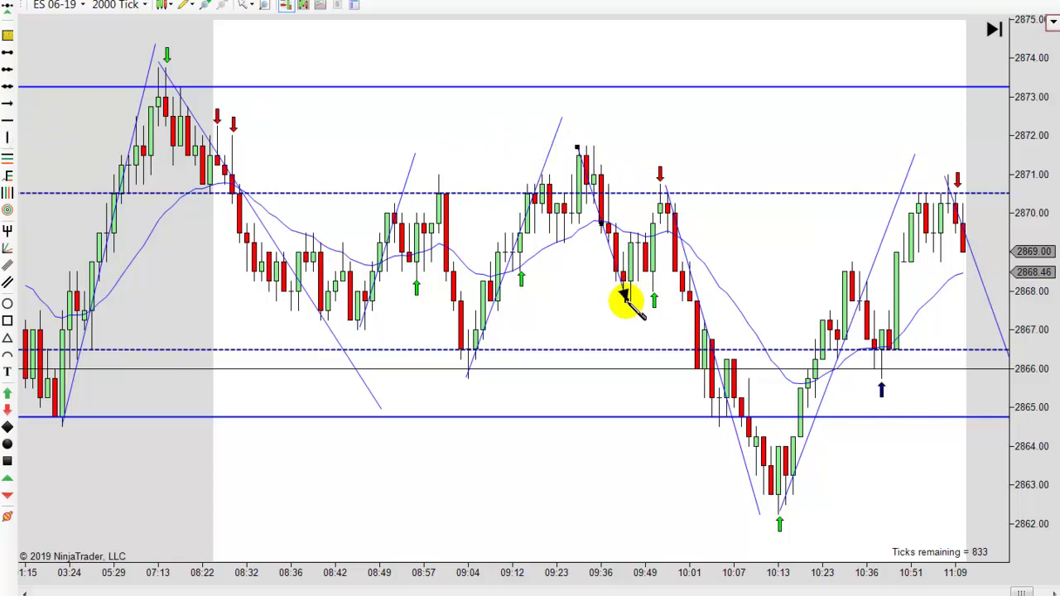
left_click(623, 291)
left_click_drag(616, 266, 702, 336)
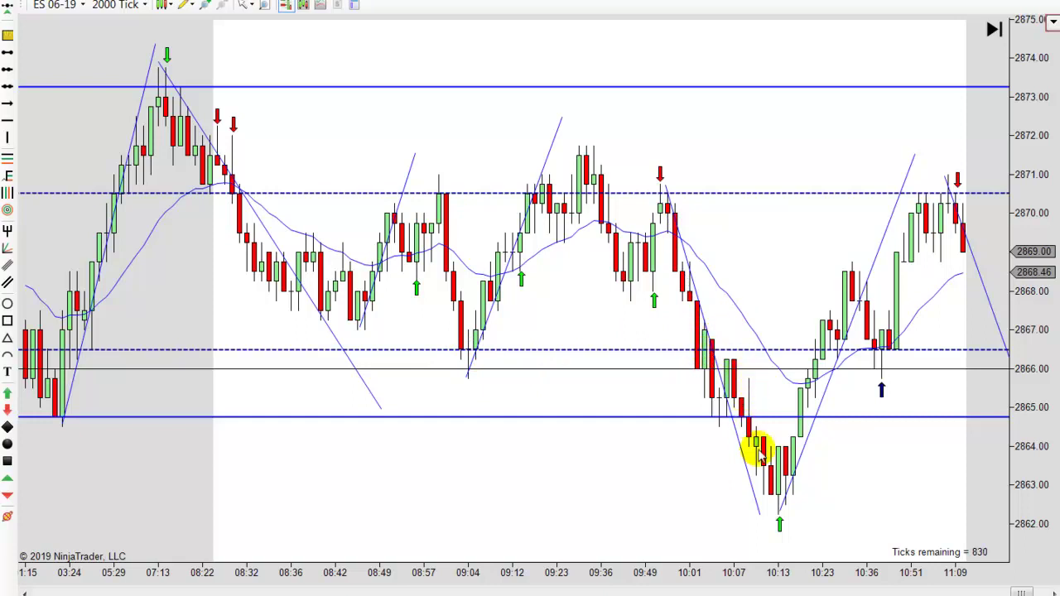
- Move the red down arrow near 11:05 so it sits directly above the swing-high candle
scroll(881, 505, "down", 3)
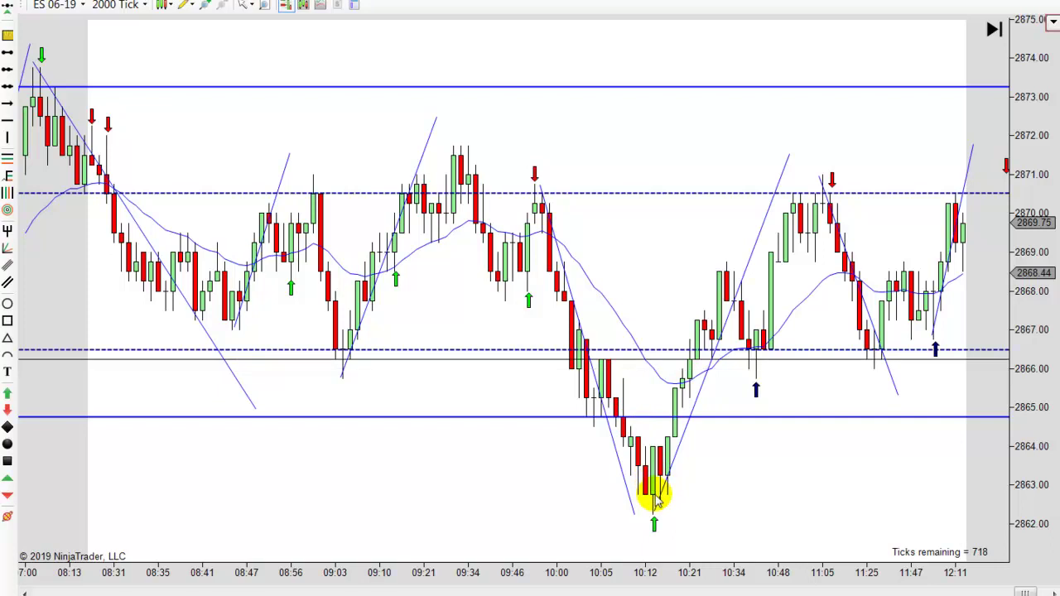
scroll(794, 511, "up", 2)
scroll(793, 511, "down", 3)
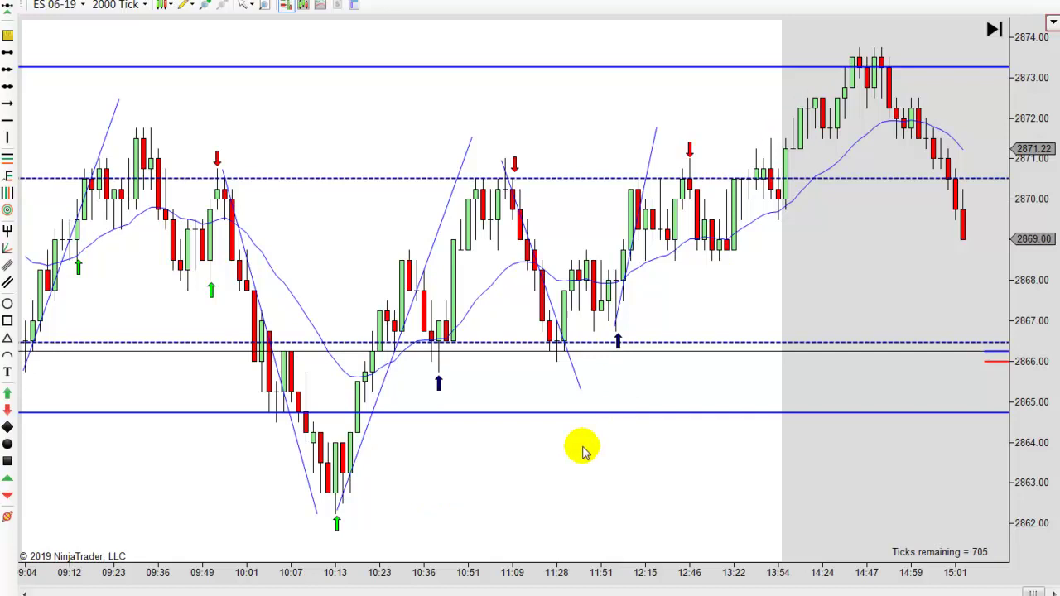
scroll(584, 469, "up", 2)
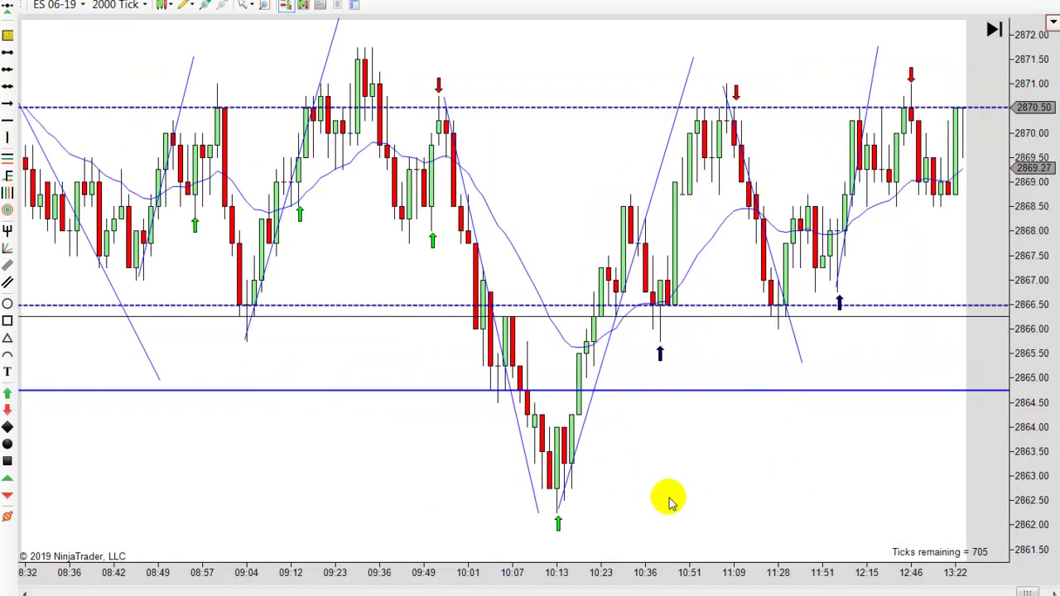
scroll(692, 499, "up", 1)
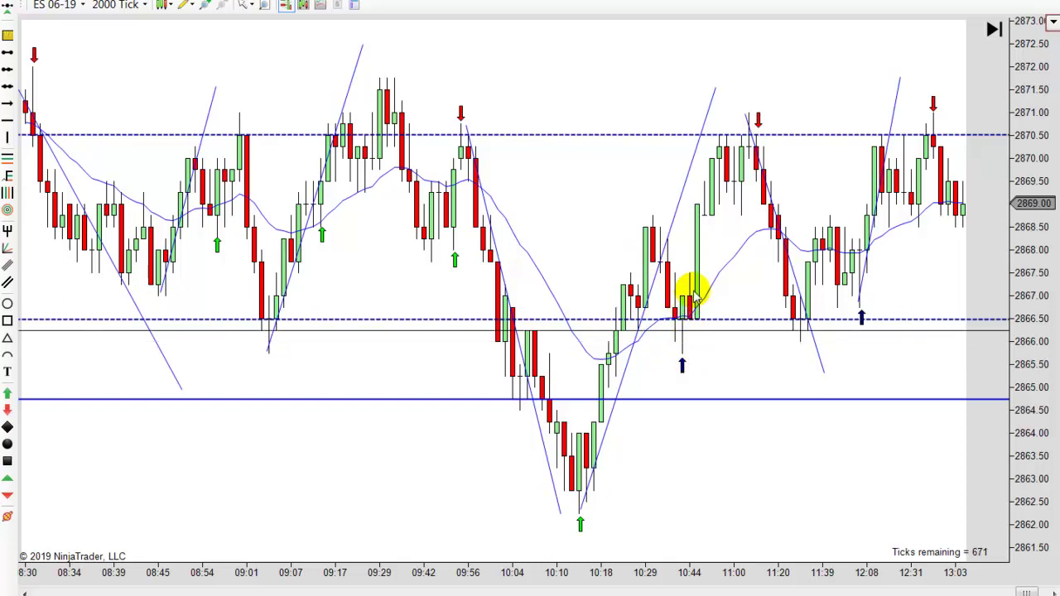
scroll(700, 464, "down", 2)
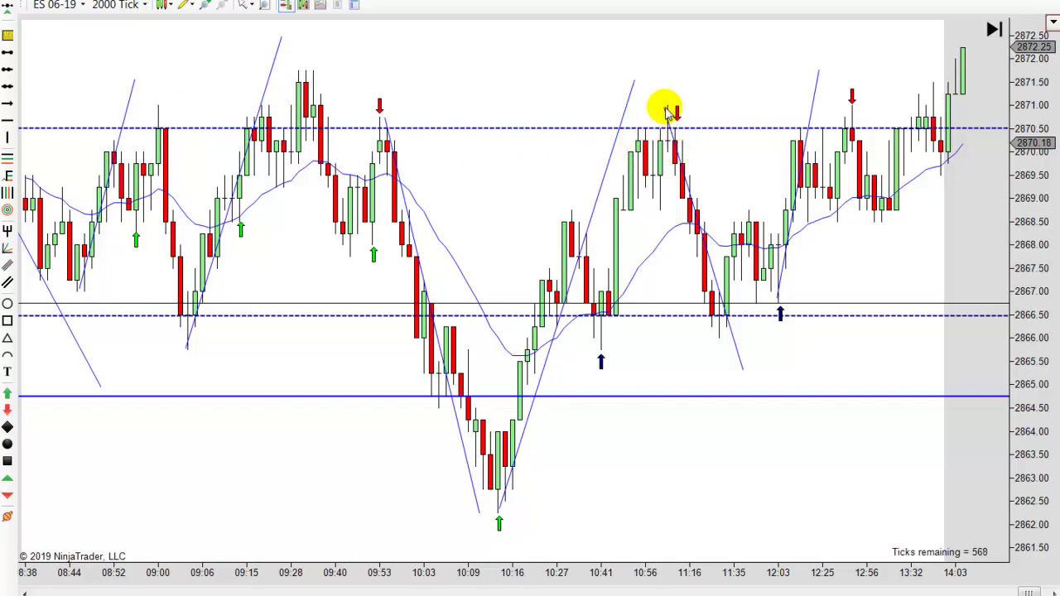
left_click_drag(676, 110, 667, 94)
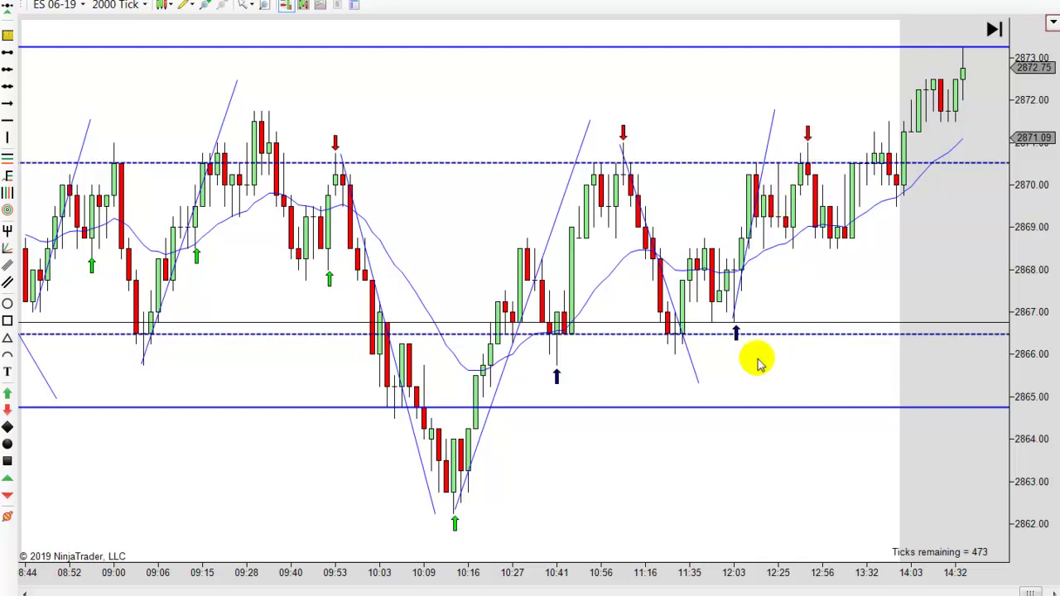
- Draw a rising trend line from the swing low near 2866 around 11:30 to about 2872 in the after-hours session
left_click_drag(740, 473, 906, 469)
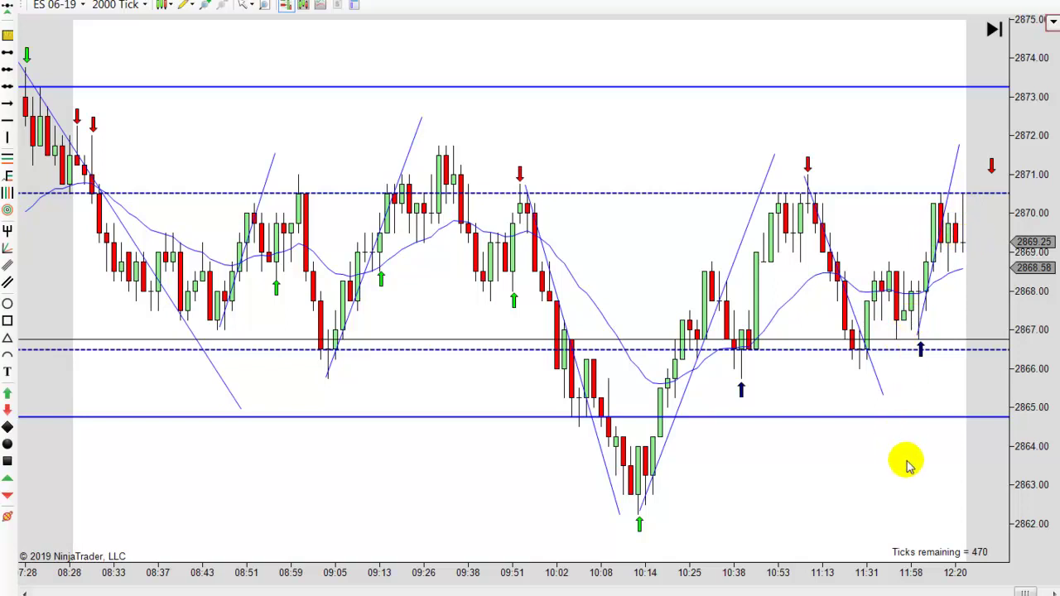
scroll(911, 463, "down", 10)
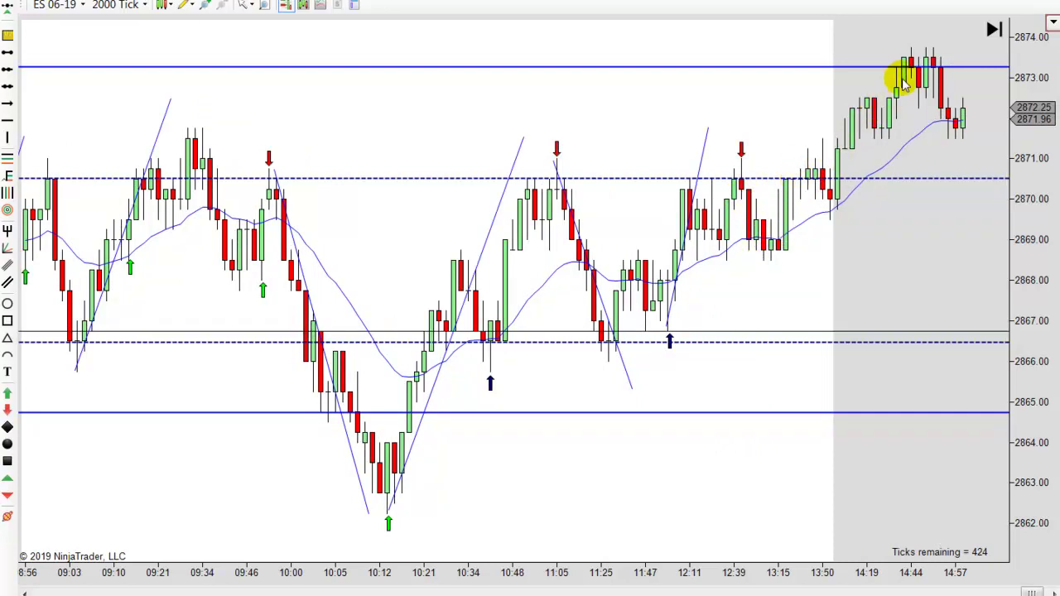
scroll(695, 482, "up", 2)
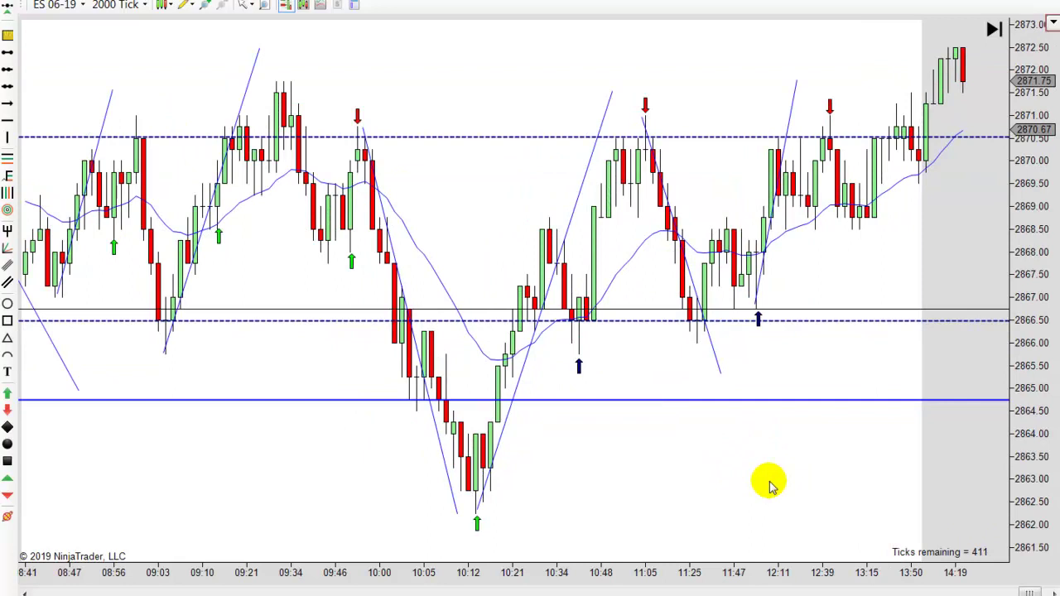
scroll(687, 495, "up", 2)
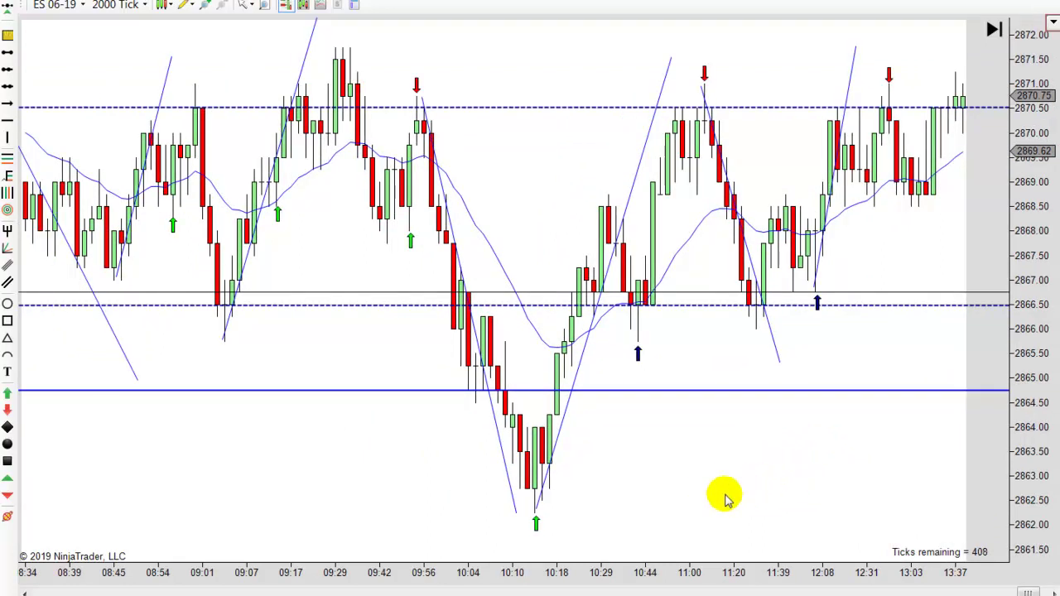
scroll(704, 489, "down", 3)
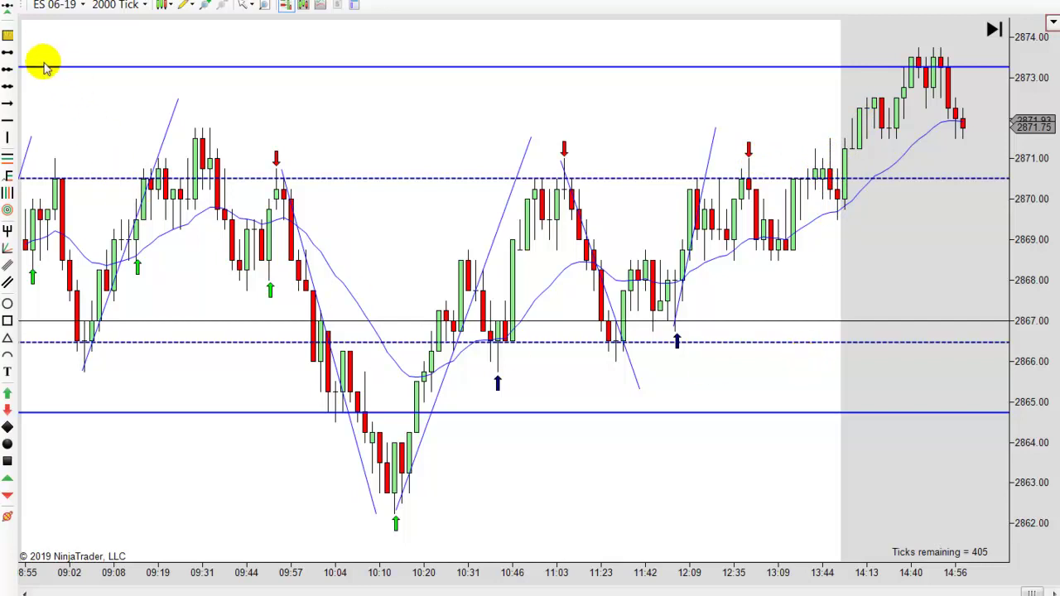
left_click(613, 356)
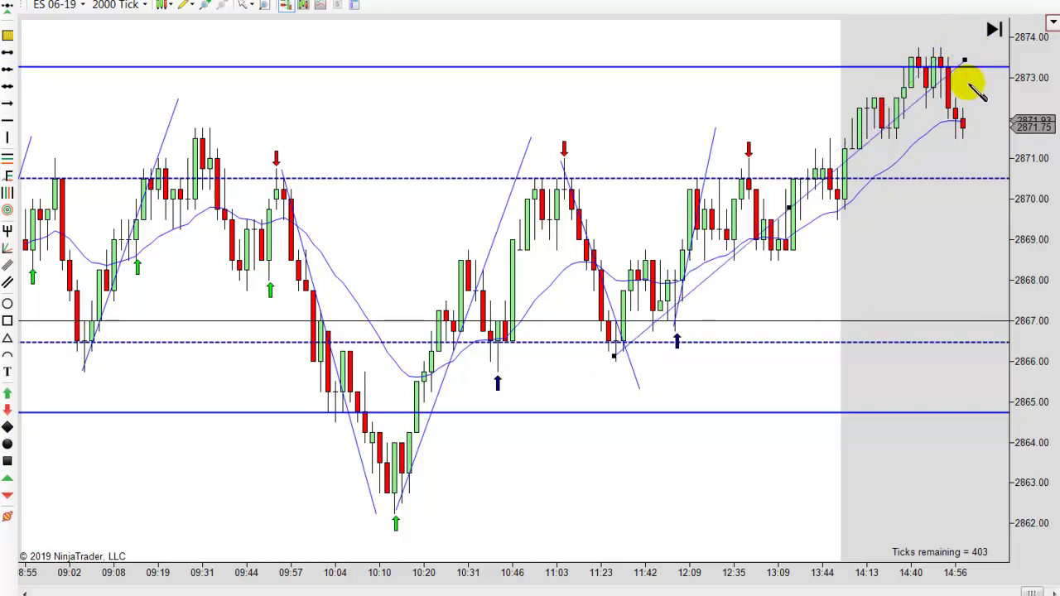
left_click(986, 117)
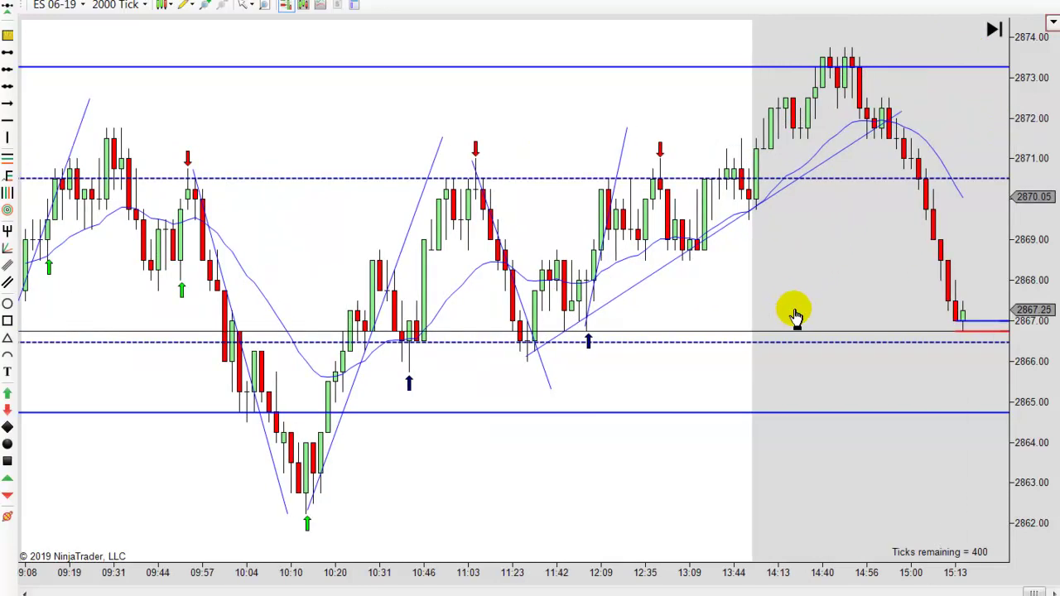
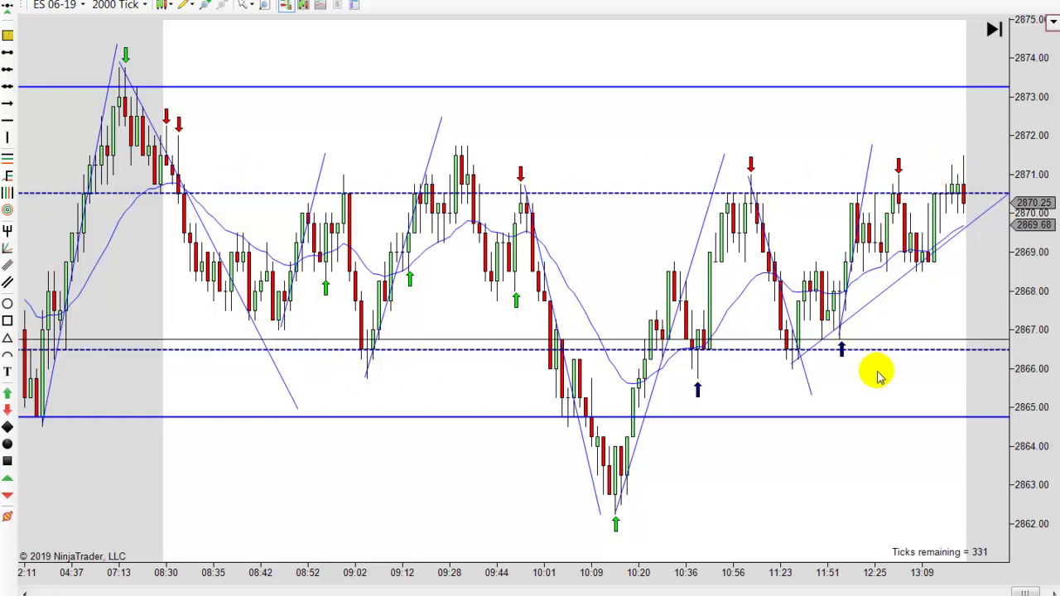
- Examine the midday pullbacks along the rising trend line and compare them with the session's earlier swings
left_click_drag(901, 480, 838, 489)
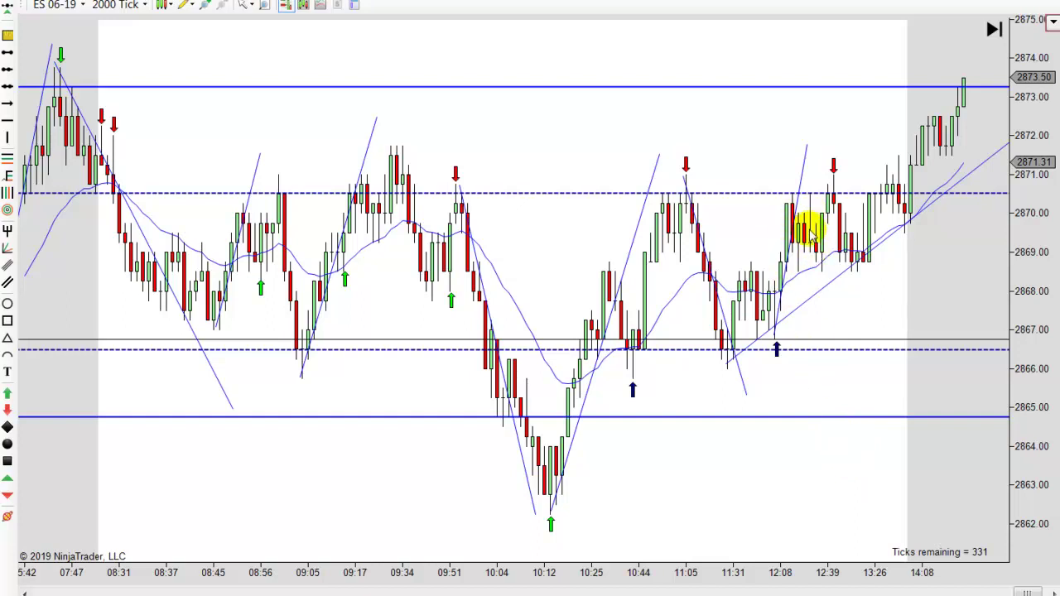
left_click_drag(776, 347, 764, 361)
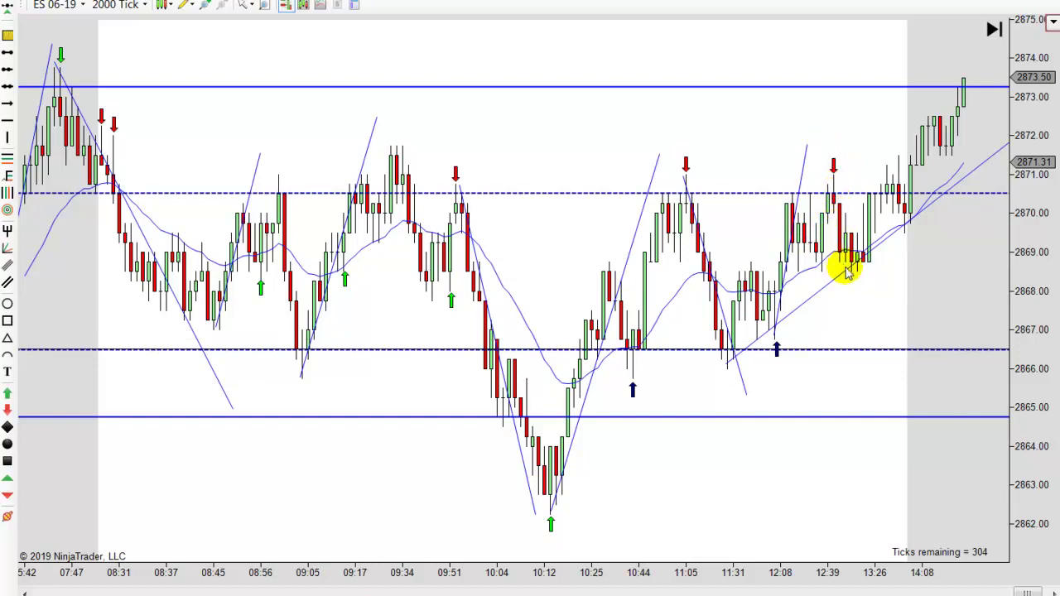
left_click(732, 343)
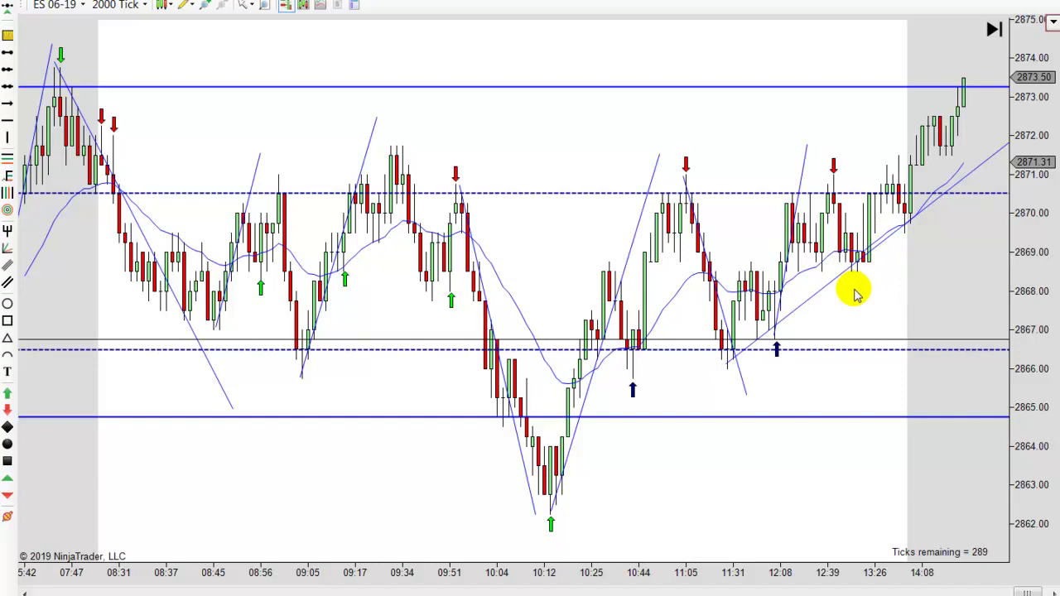
key("Delete")
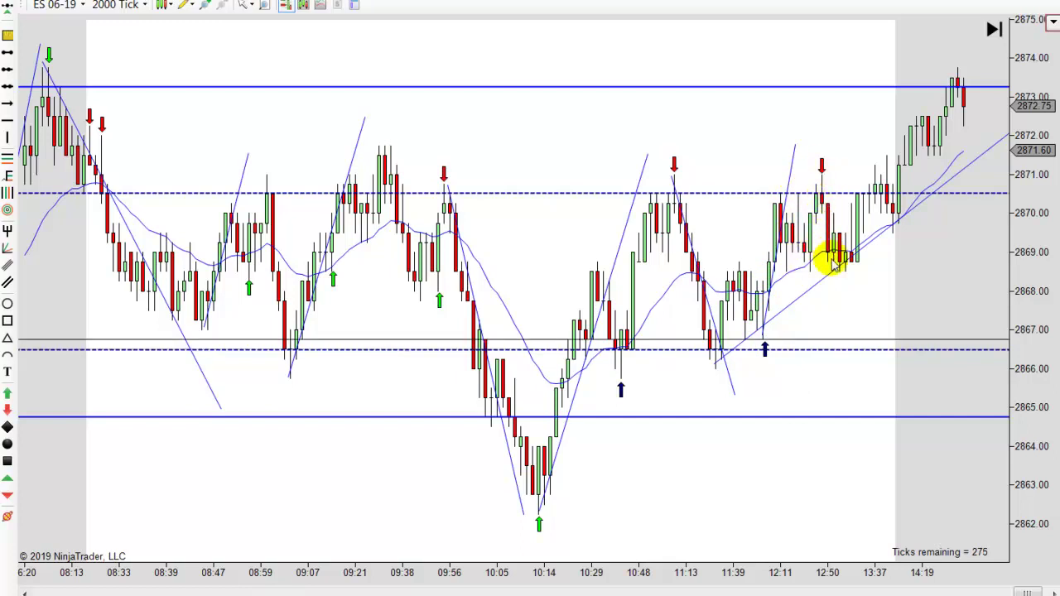
scroll(750, 500, "up", 2)
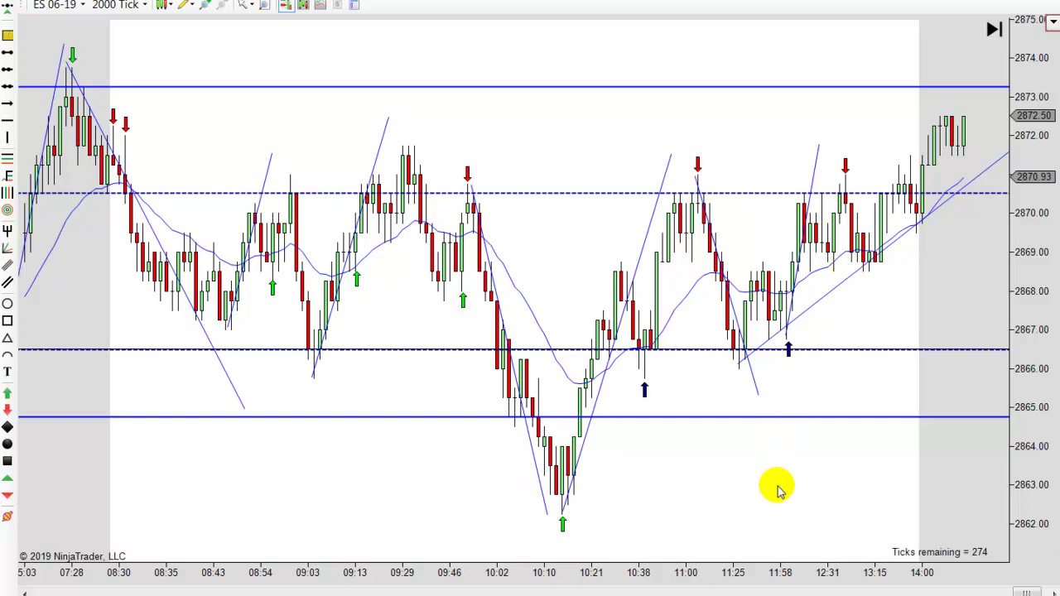
scroll(783, 490, "up", 3)
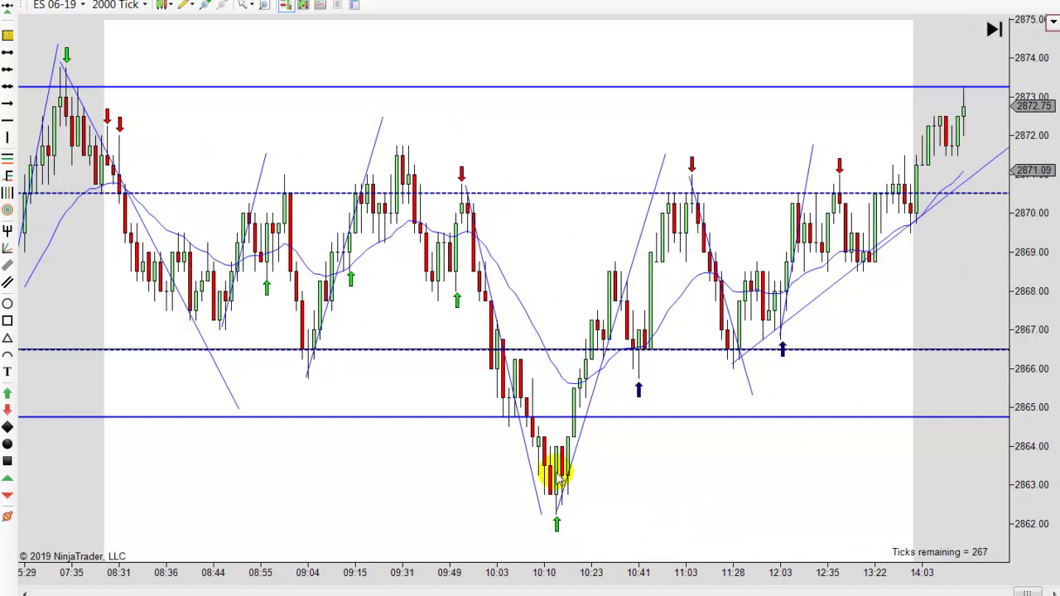
- Delete the green up arrow below the pullback candle near 09:50, just before the red-arrow swing high
left_click_drag(193, 135, 321, 137)
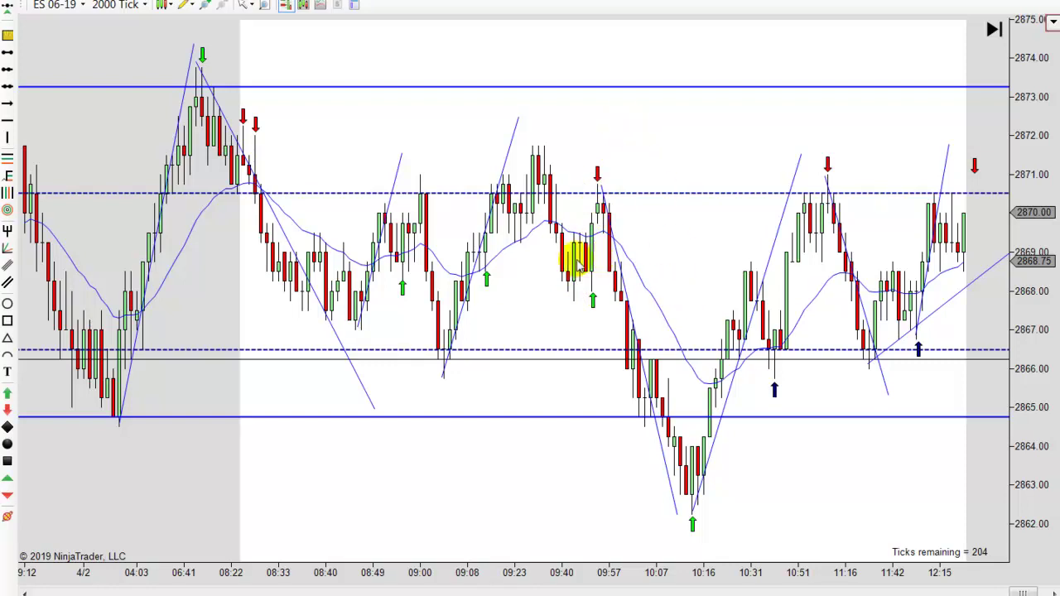
left_click(592, 301)
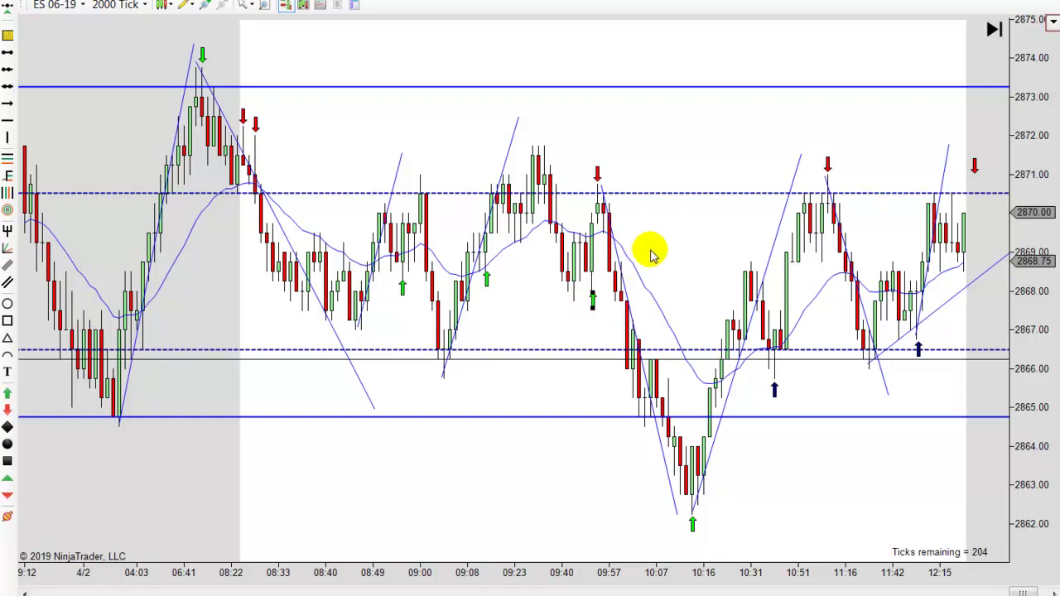
- Review the marked swings, pullback entries and trend lines from the pre-market through the regular session into the after-hours bars
scroll(650, 254, "down", 10)
scroll(579, 402, "up", 6)
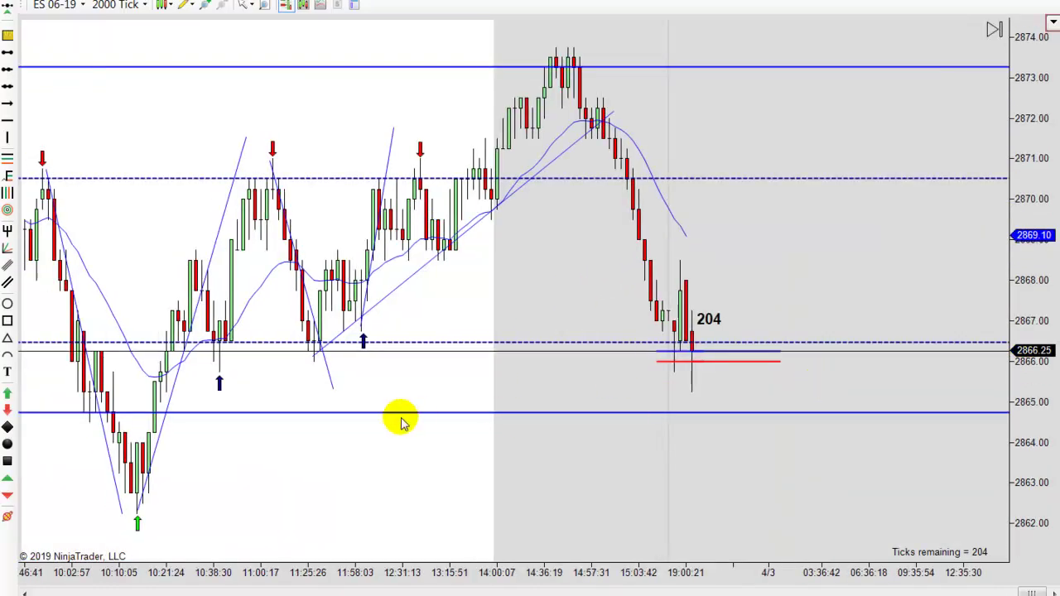
scroll(679, 460, "up", 10)
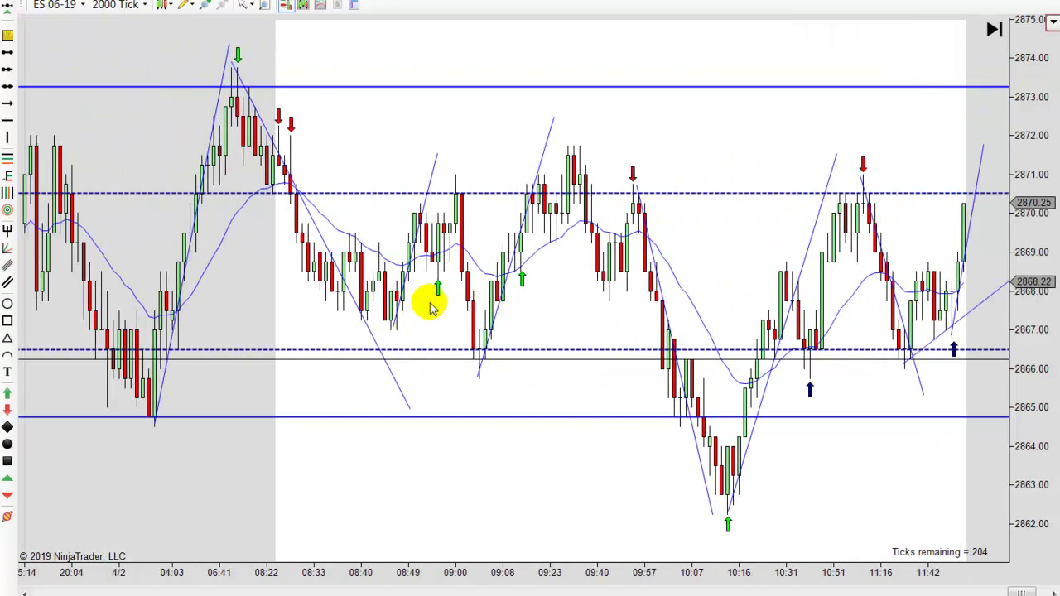
scroll(584, 468, "up", 3)
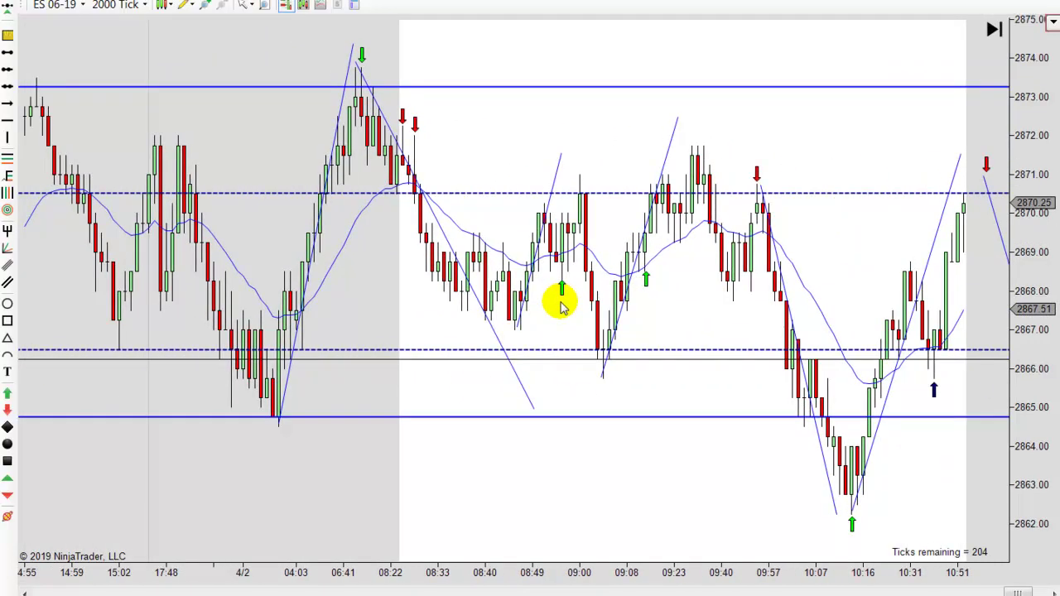
scroll(630, 331, "down", 2)
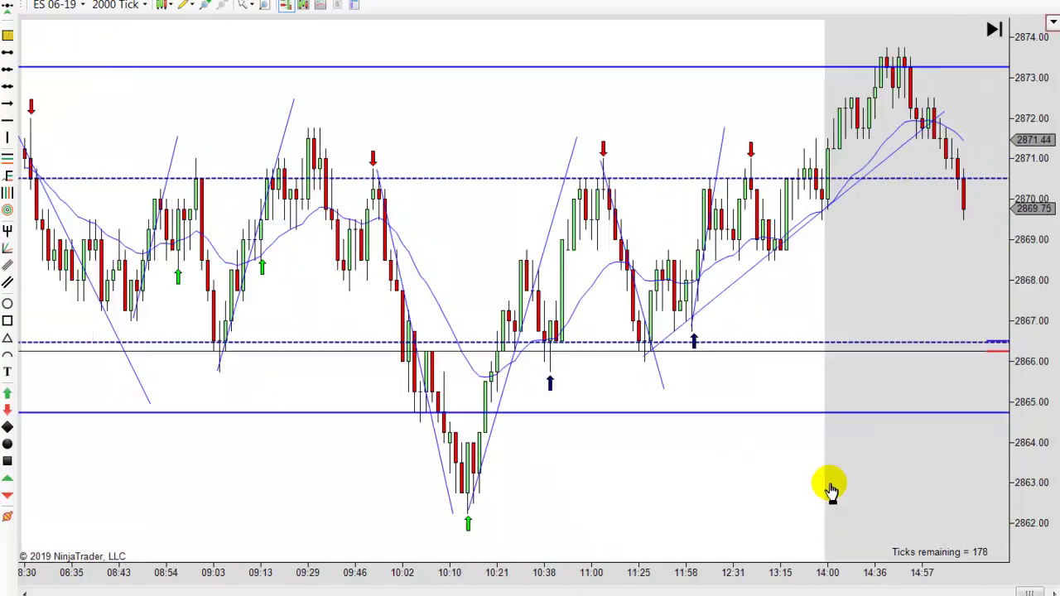
scroll(830, 488, "down", 1)
scroll(737, 497, "up", 1)
scroll(748, 502, "up", 3)
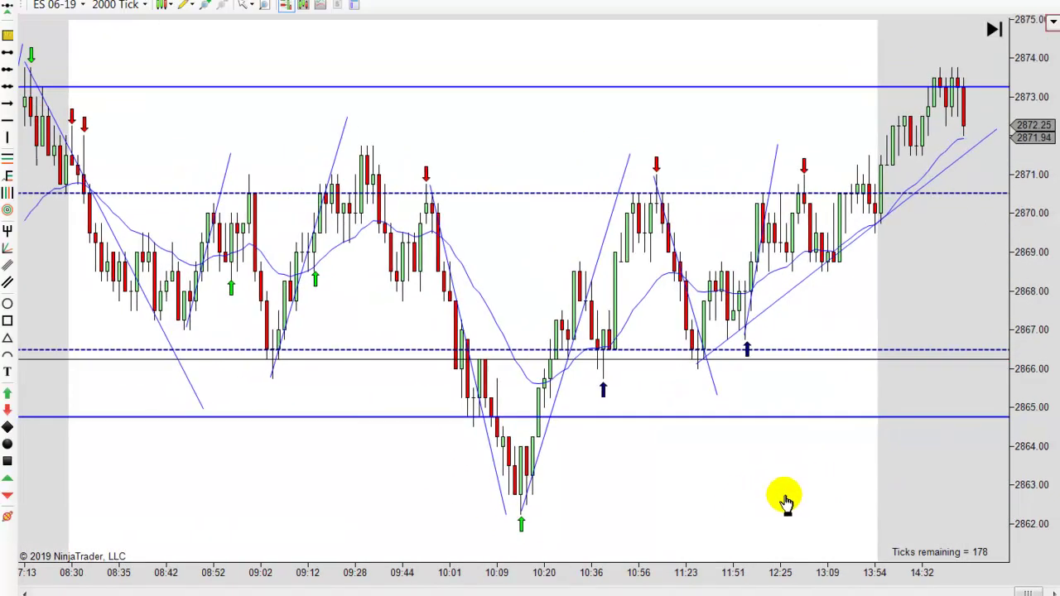
scroll(787, 500, "up", 1)
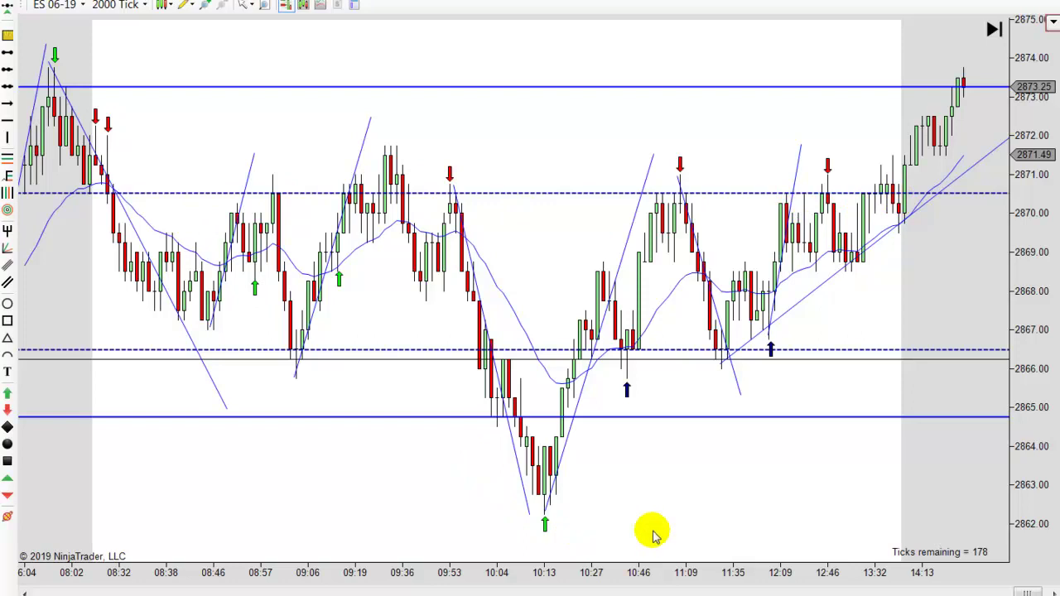
left_click_drag(709, 503, 751, 507)
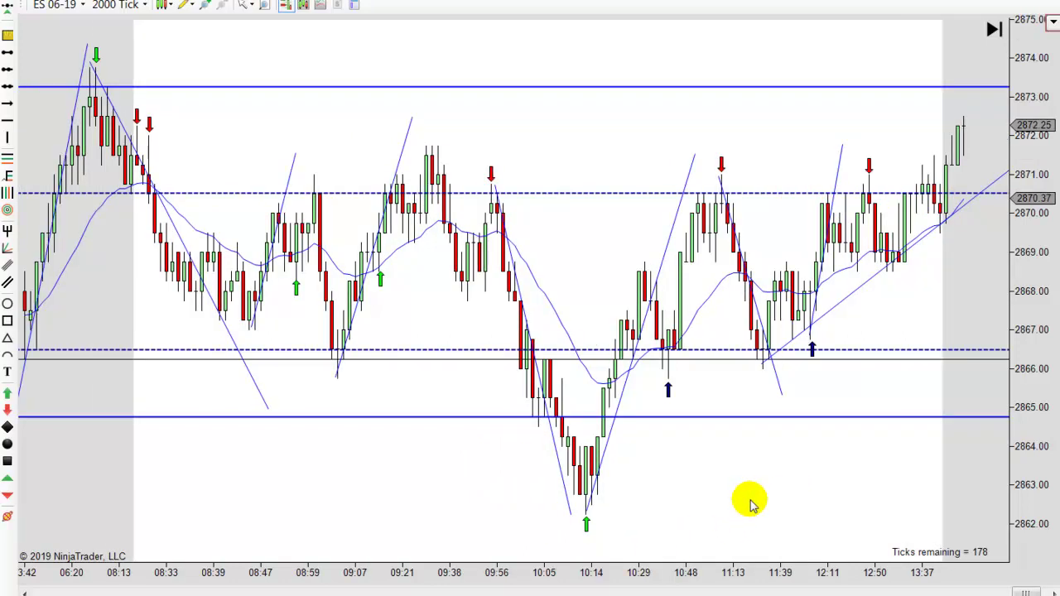
scroll(750, 504, "up", 1)
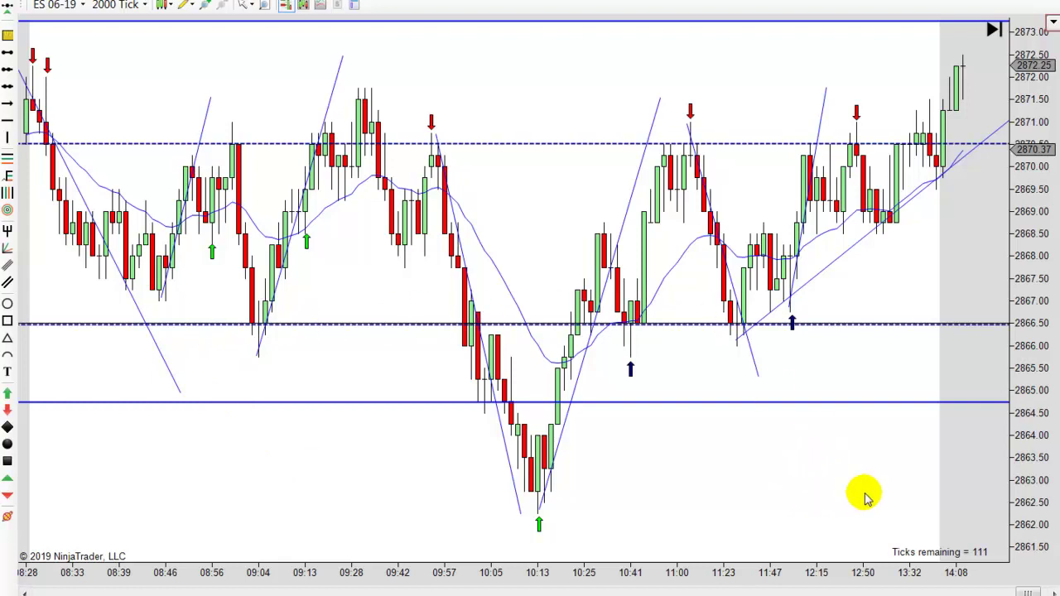
scroll(787, 501, "down", 5)
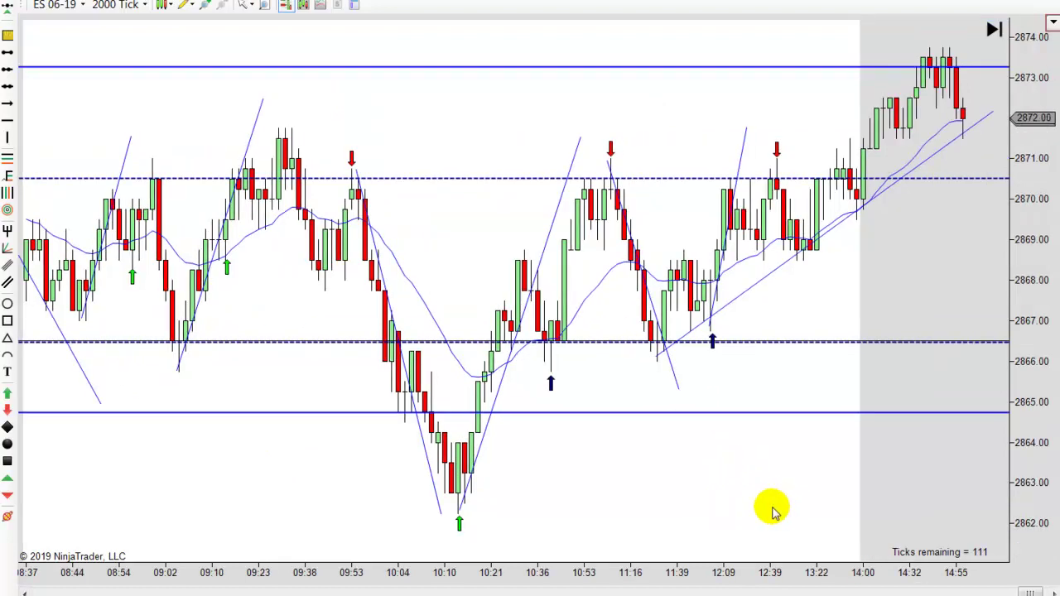